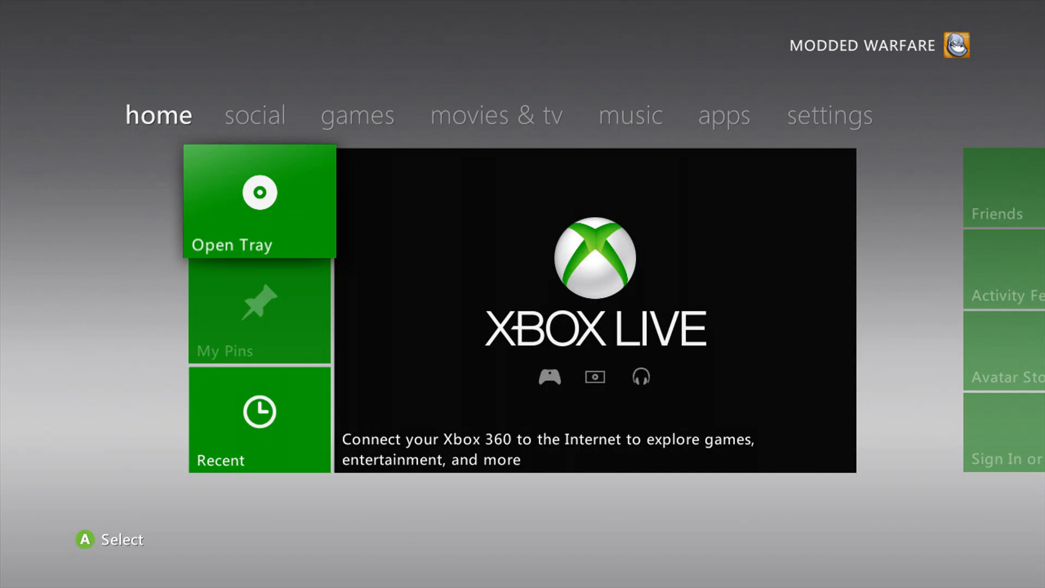
Step: On the console dashboard, go to System Settings > Console Settings > System Info to check the dashboard version
key("Right")
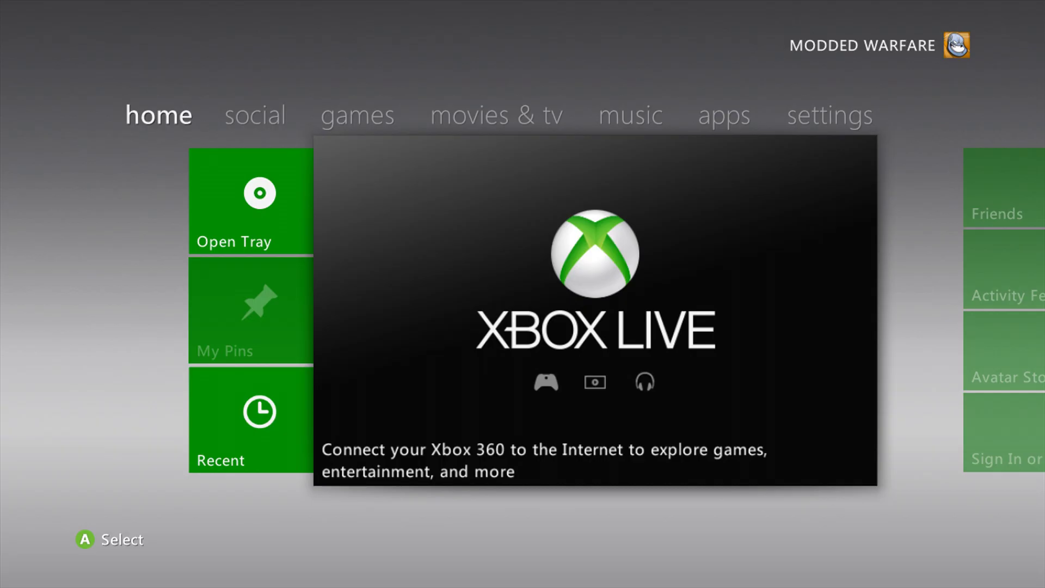
key("Right")
key("Left")
key("Right")
key("Left")
key("Left")
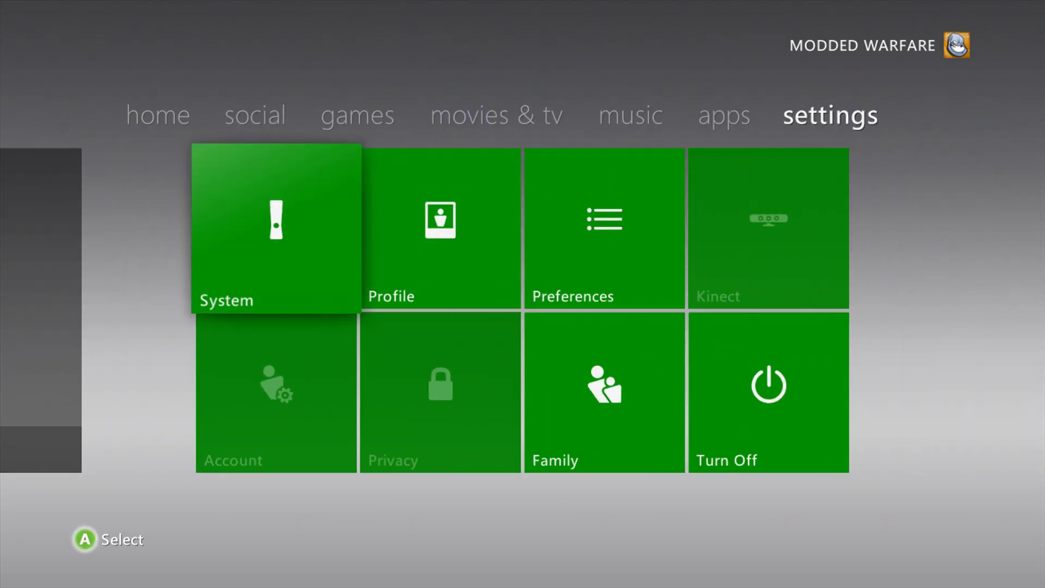
key("Return")
key("Down")
key("Down")
key("Down")
key("Down")
key("Up")
key("Up")
key("Up")
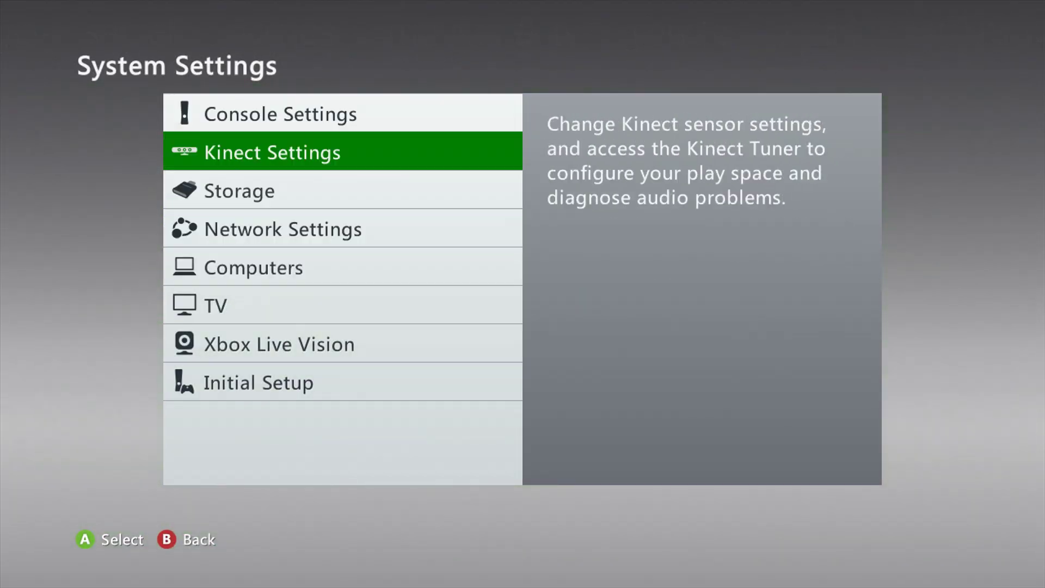
key("Up")
key("Return")
key("Down")
key("Down")
key("Down")
key("Down")
key("Down")
key("Down")
key("Down")
key("Down")
key("Down")
key("Down")
key("Up")
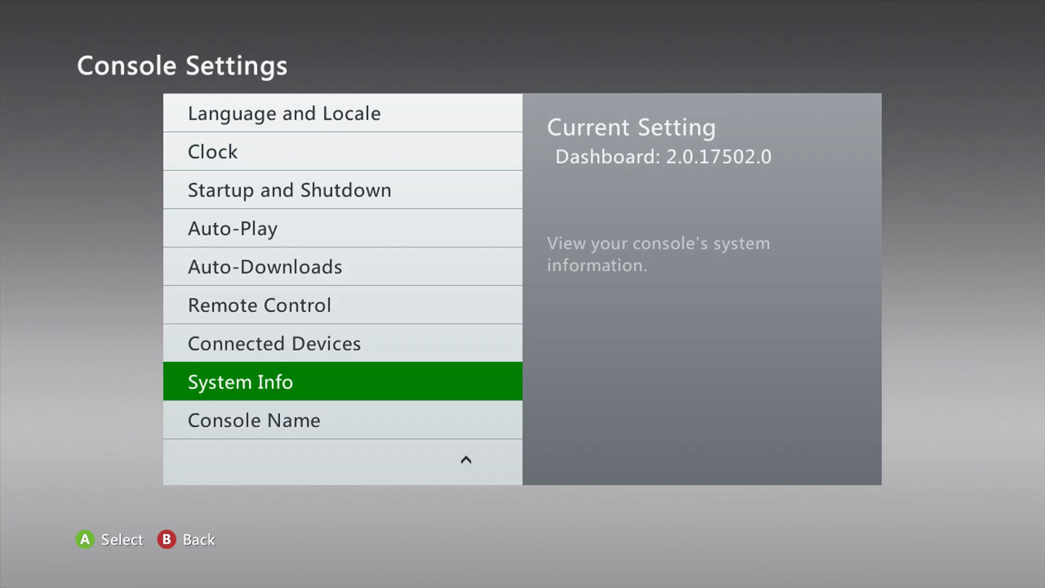
Step: Back out of System Settings to the dashboard home page
key("Escape")
key("Escape")
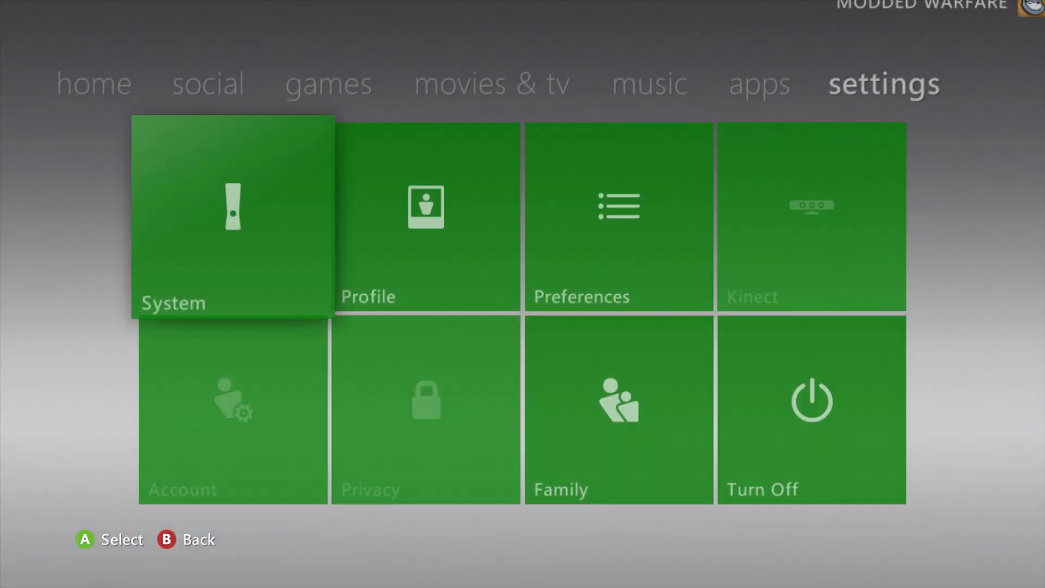
key("Left")
key("Left")
key("Left")
key("Left")
key("Left")
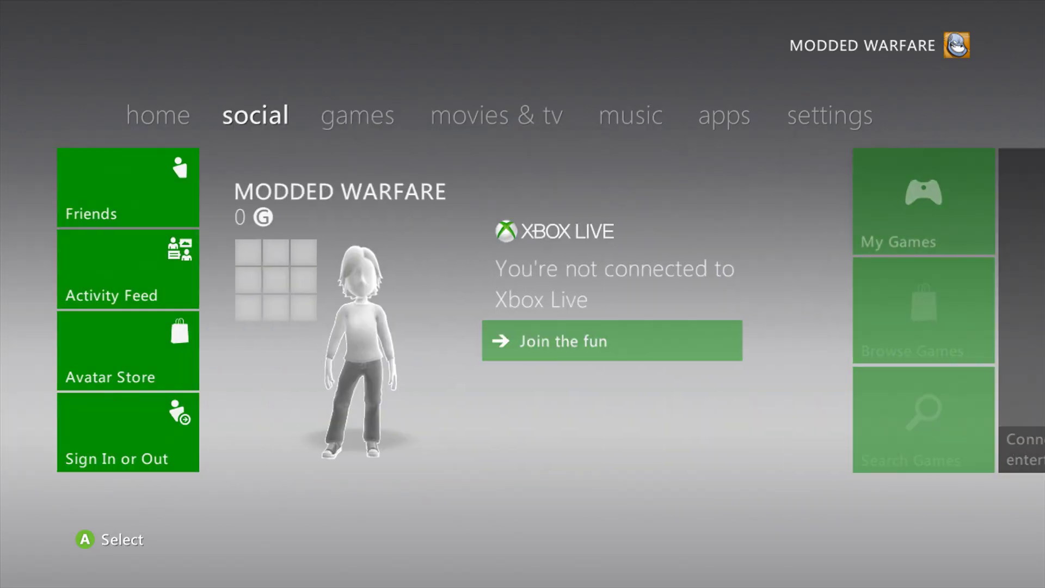
key("Left")
key("Right")
key("Left")
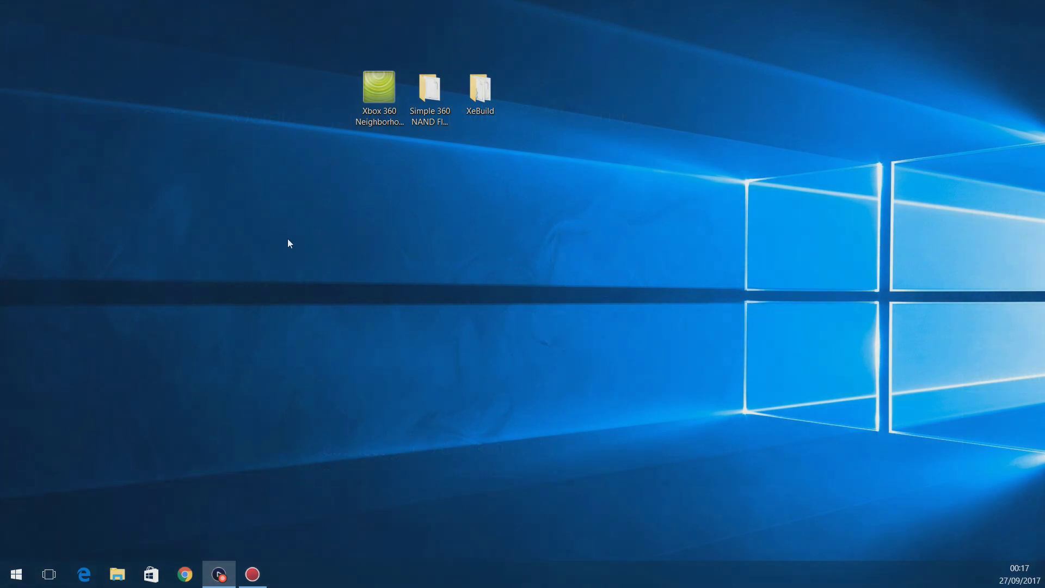
Step: On the PC desktop, select the Simple 360 NAND Flasher and XeBuild folders
left_click(288, 240)
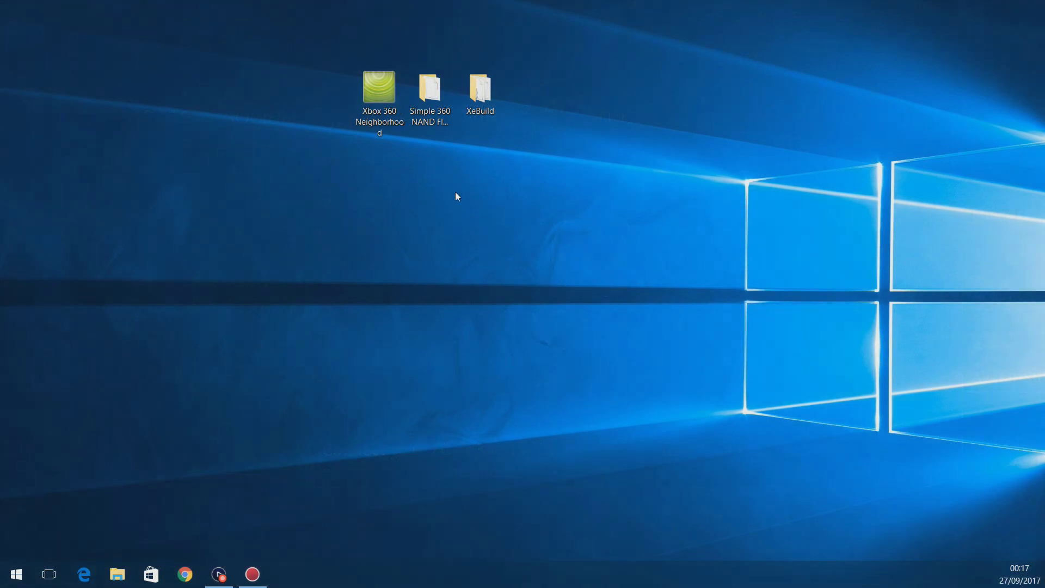
left_click(431, 101)
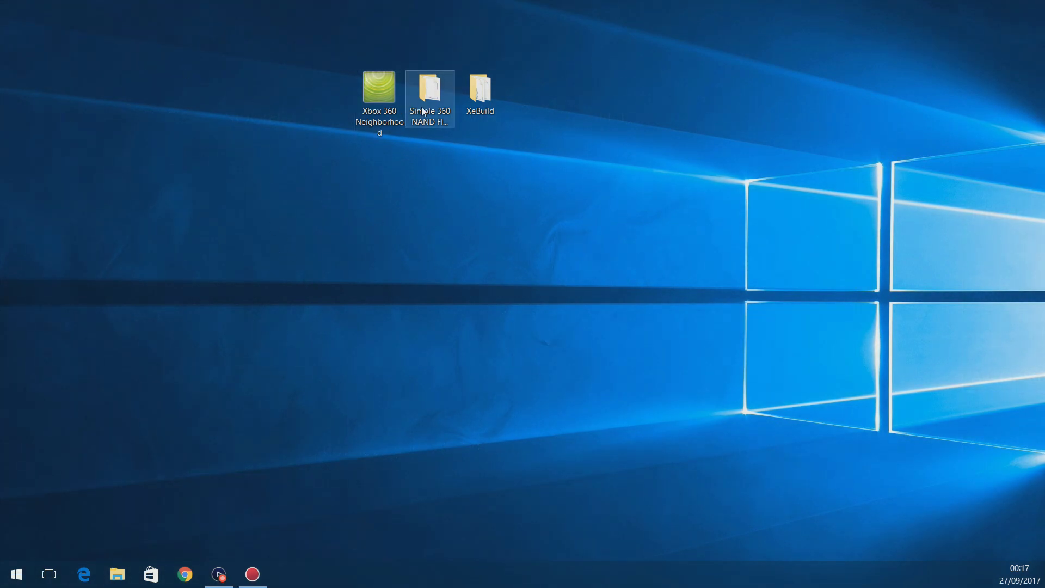
left_click(470, 104)
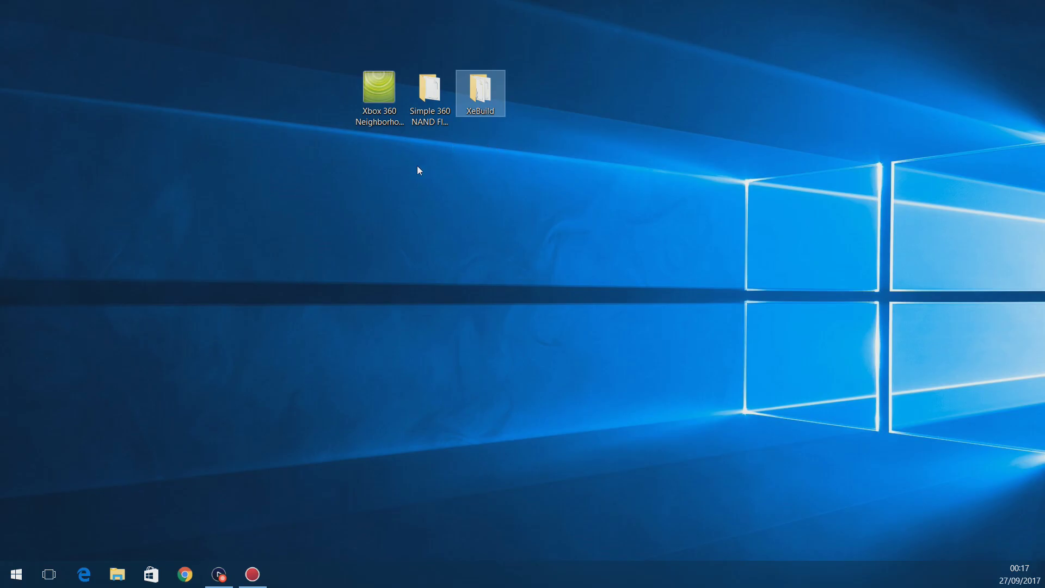
left_click_drag(419, 171, 493, 89)
left_click(474, 159)
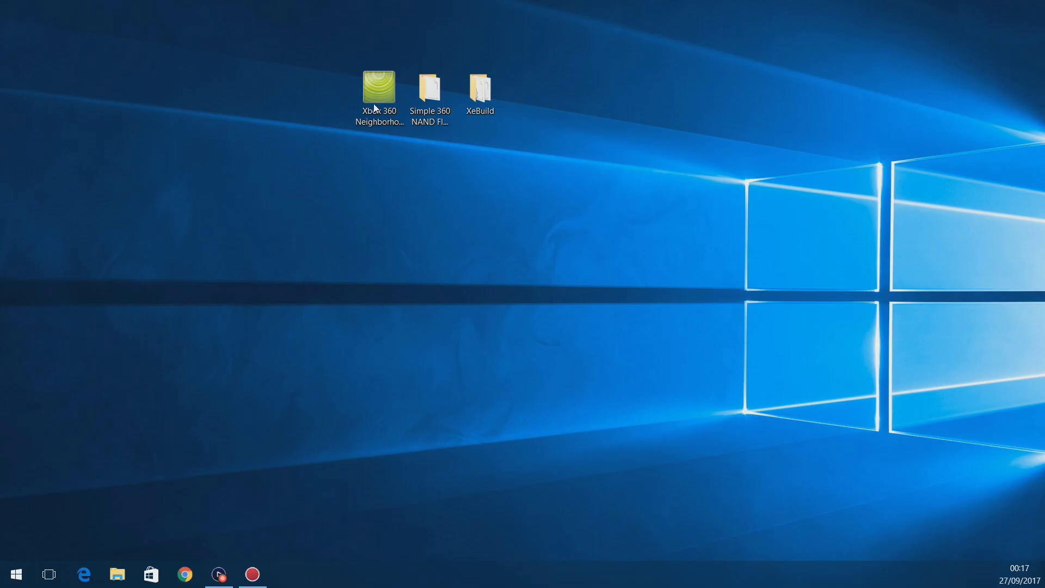
Step: Copy the Simple 360 NAND Flasher folder into Jtag > Retail Hard Drive Emulation (HDD:) > Homebrew
double_click(377, 108)
left_click_drag(540, 170, 500, 161)
double_click(523, 242)
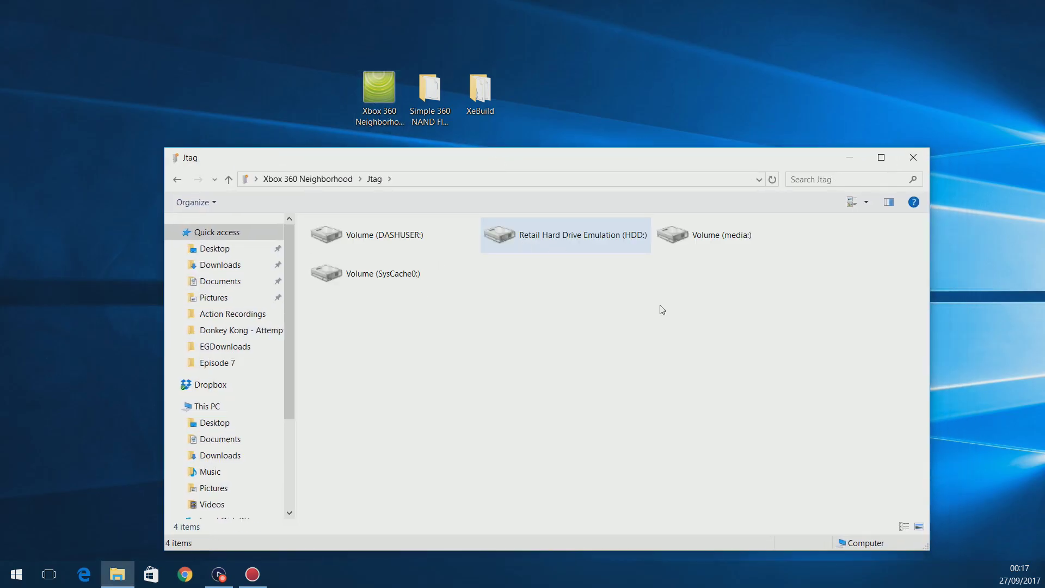
double_click(611, 238)
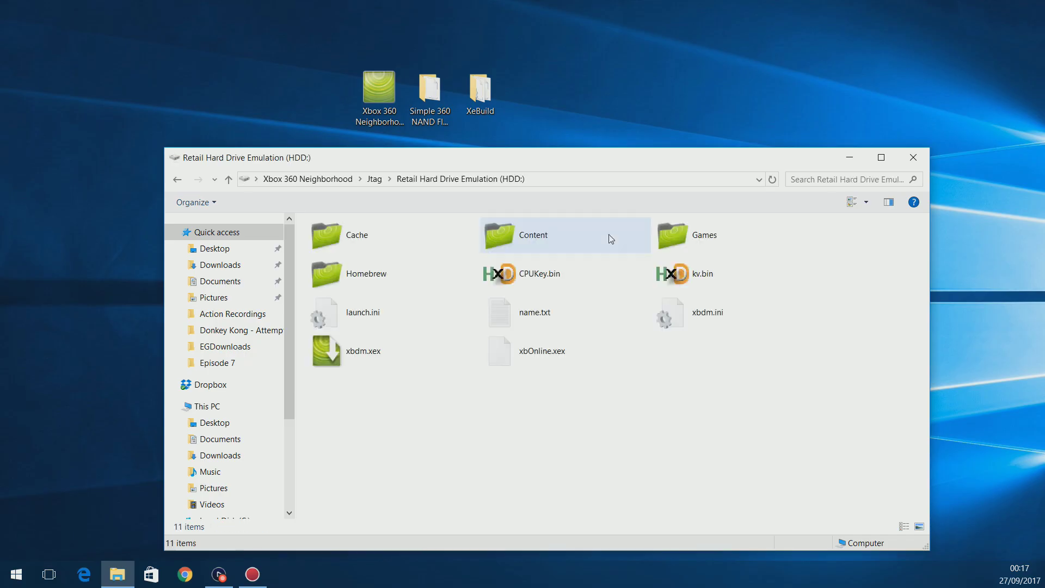
double_click(355, 275)
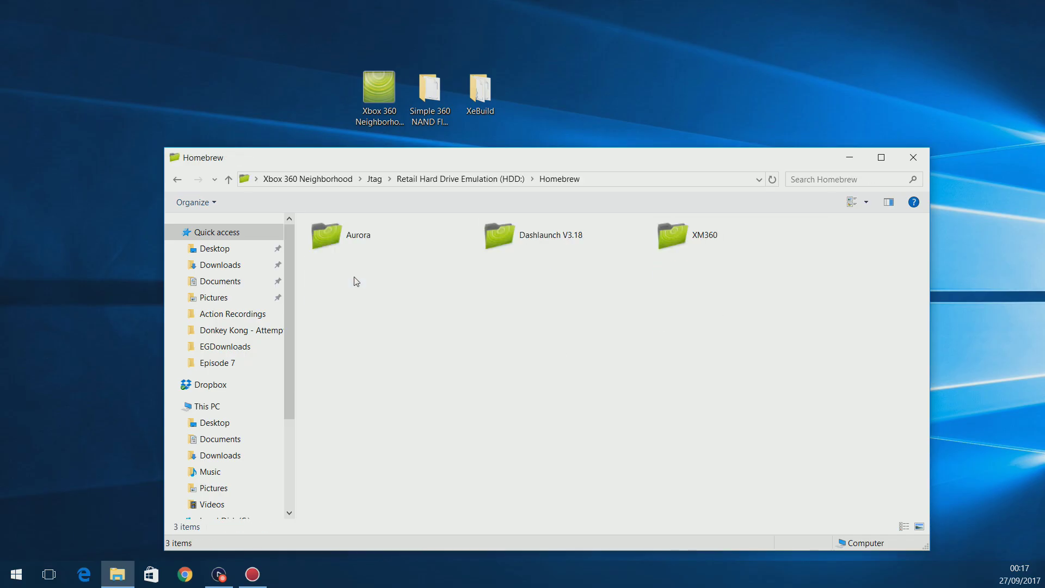
left_click_drag(409, 114, 432, 74)
left_click_drag(478, 200, 568, 373)
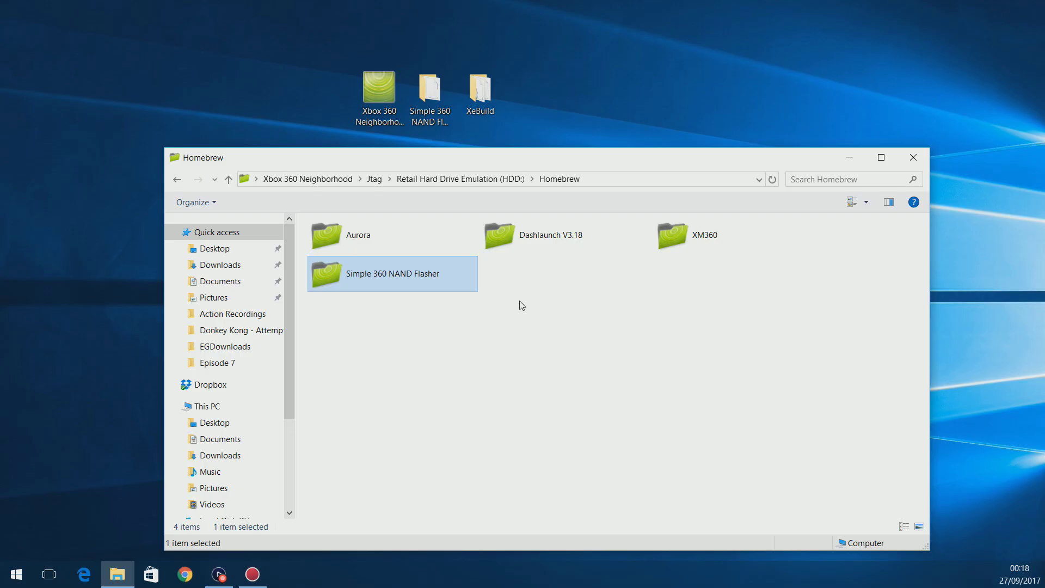
Step: Open the copied flasher folder, select Default.xex, and bring the console capture window up
double_click(389, 275)
left_click(342, 240)
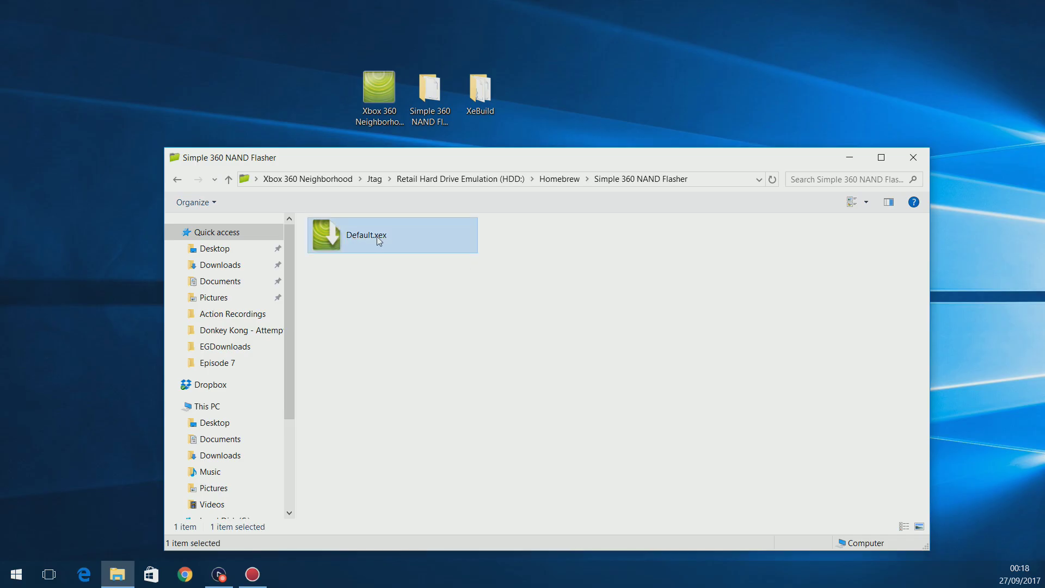
left_click(219, 574)
left_click_drag(669, 105, 424, 31)
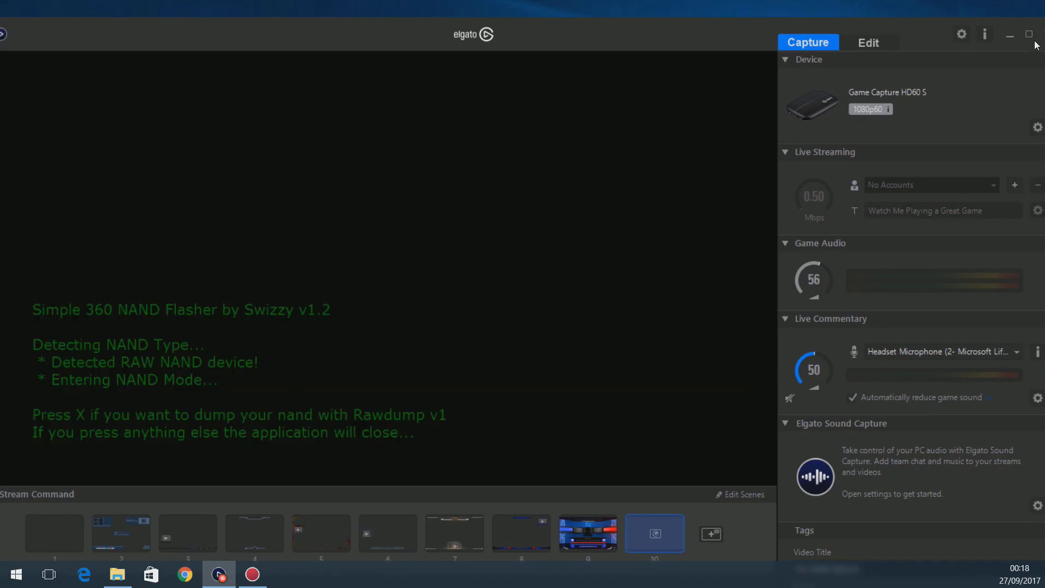
Step: Maximise the Elgato Game Capture window to watch the NAND flasher dump full-screen
left_click(1031, 36)
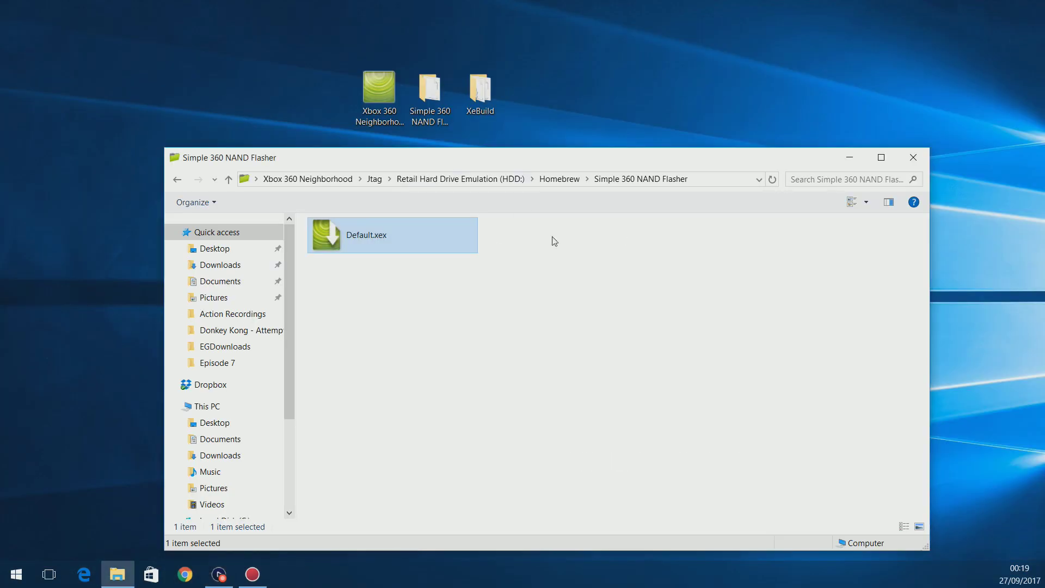
Step: Refresh the console's flasher folder and copy flashdmp.bin onto the PC desktop
mouse_move(649, 159)
left_mouse_down()
mouse_move(667, 152)
mouse_move(657, 153)
left_mouse_up()
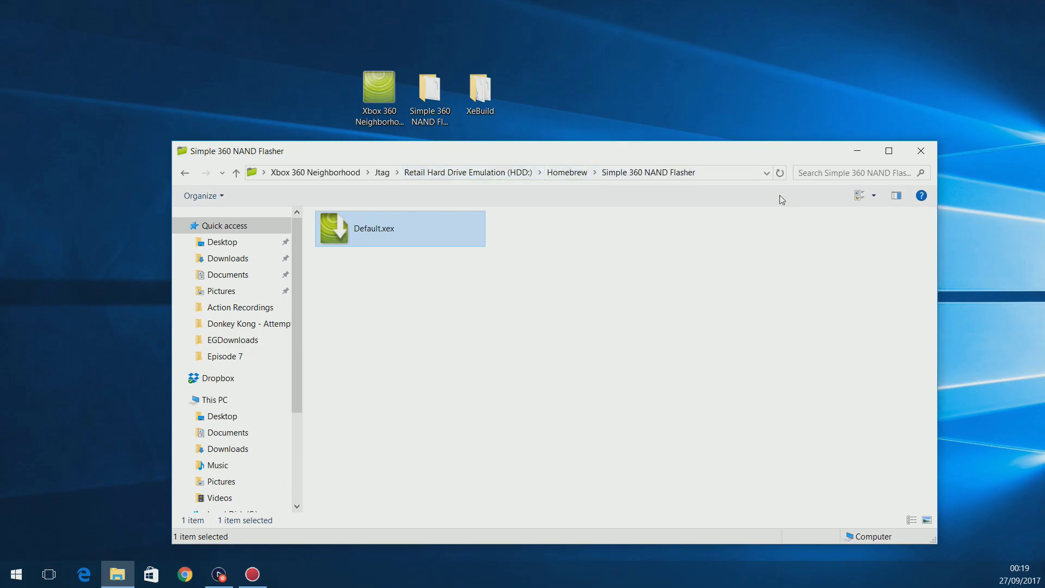
left_click(780, 173)
left_click(563, 228)
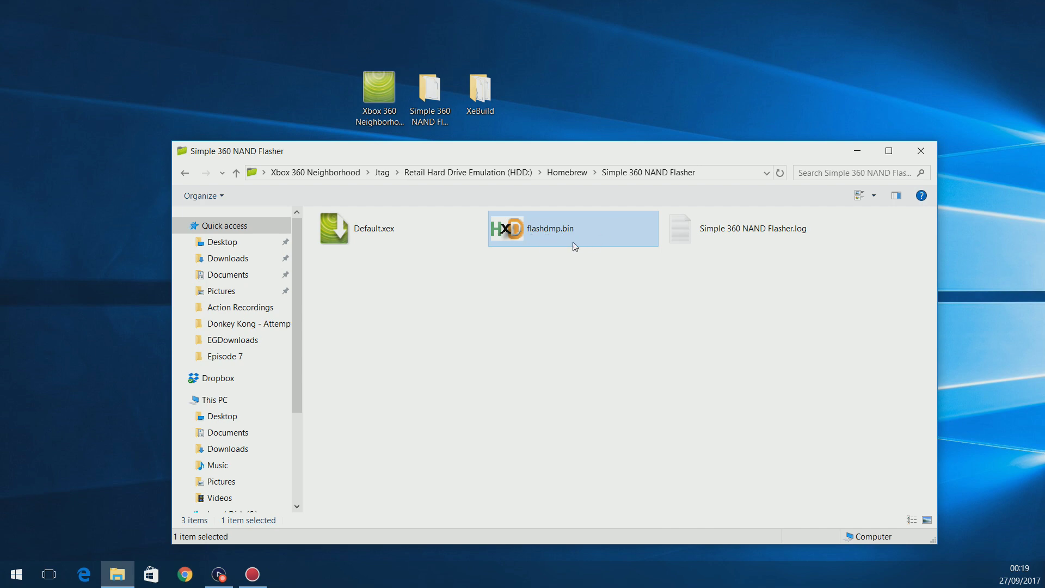
left_click_drag(565, 232, 310, 94)
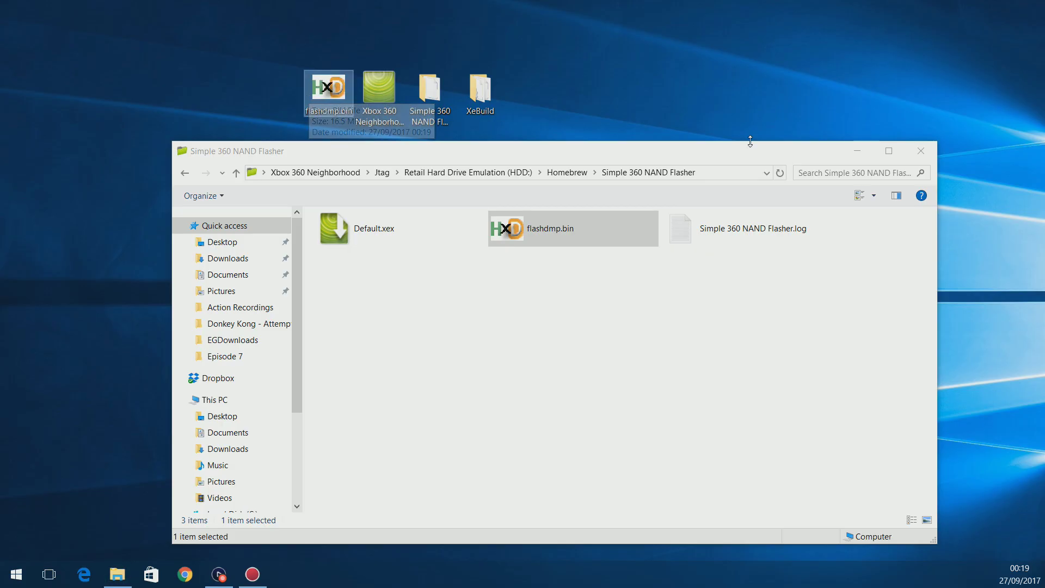
Step: Minimise the flasher folder window and open the XeBuild folder on the desktop
left_click_drag(751, 159, 769, 194)
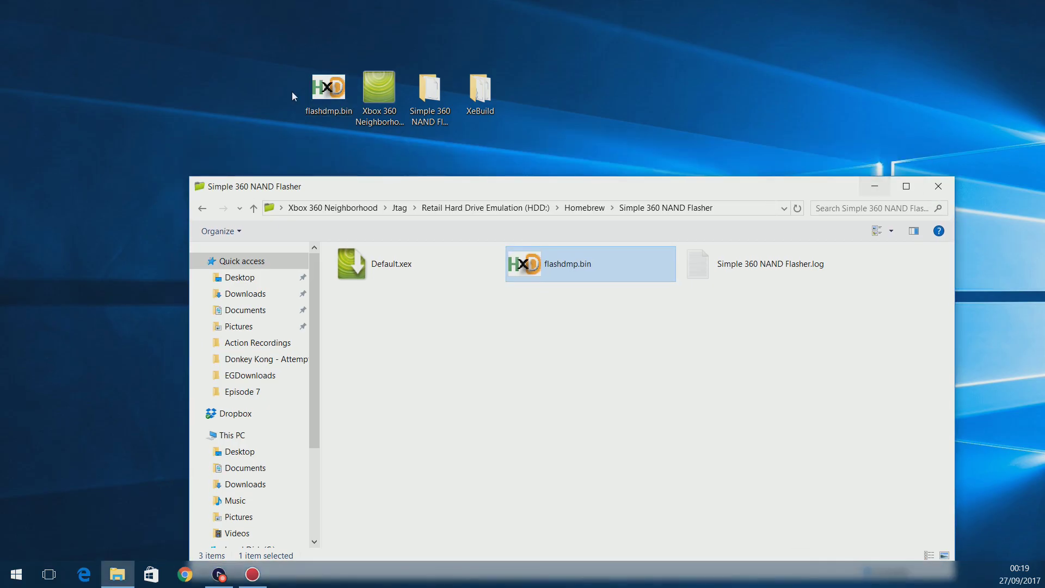
left_click(328, 92)
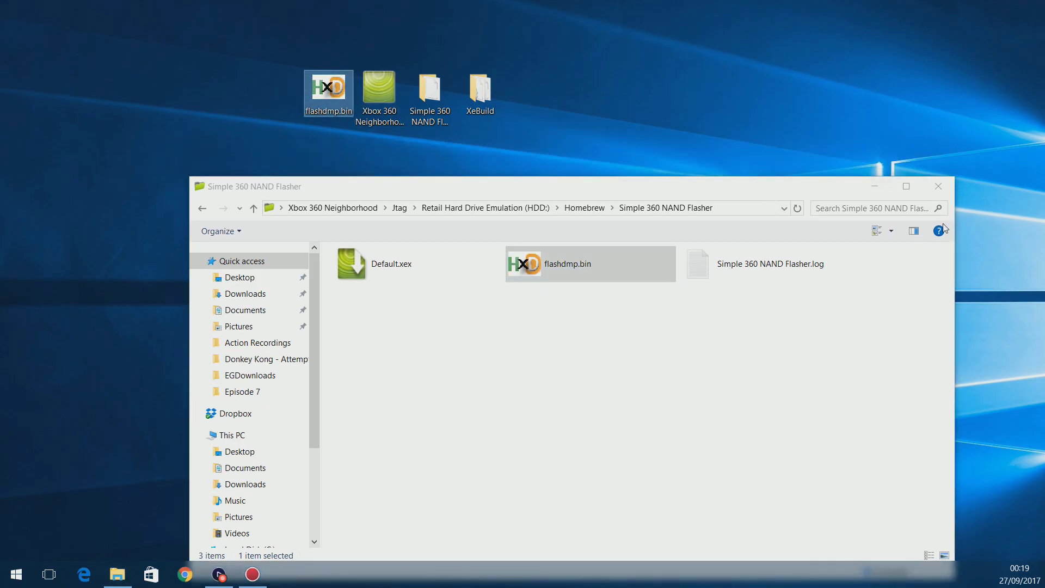
left_click(874, 186)
left_click(480, 92)
double_click(480, 93)
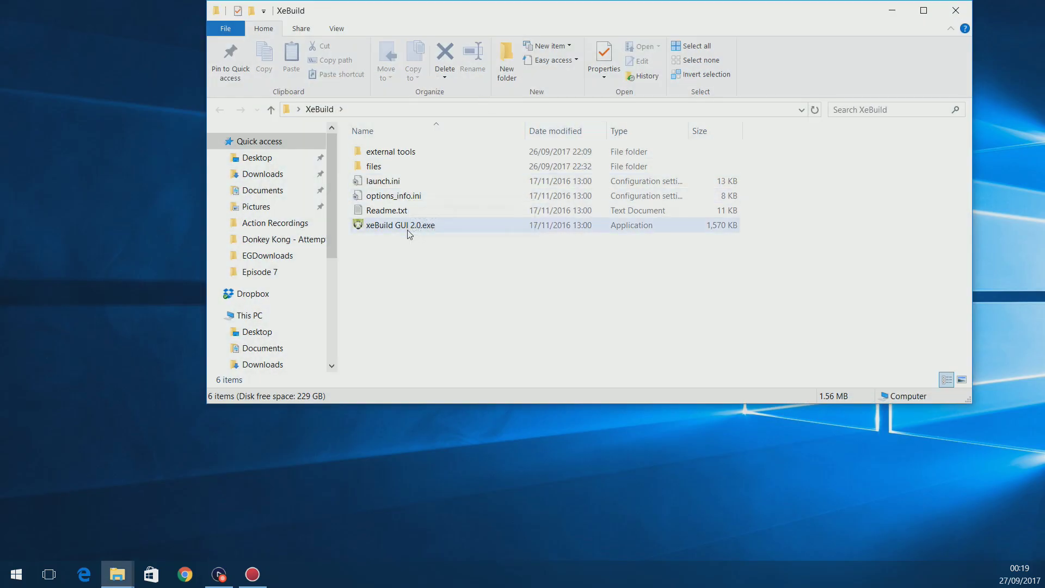
Step: Launch xeBuild GUI 2.0.exe, load desktop flashdmp.bin as the source, and select the CPUKey field
double_click(409, 234)
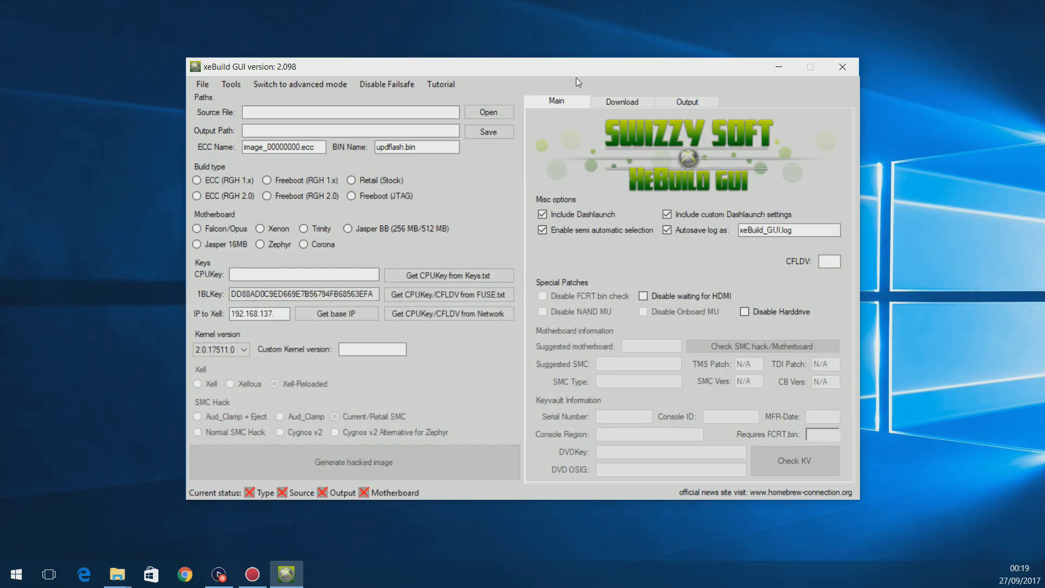
left_click_drag(576, 78, 679, 128)
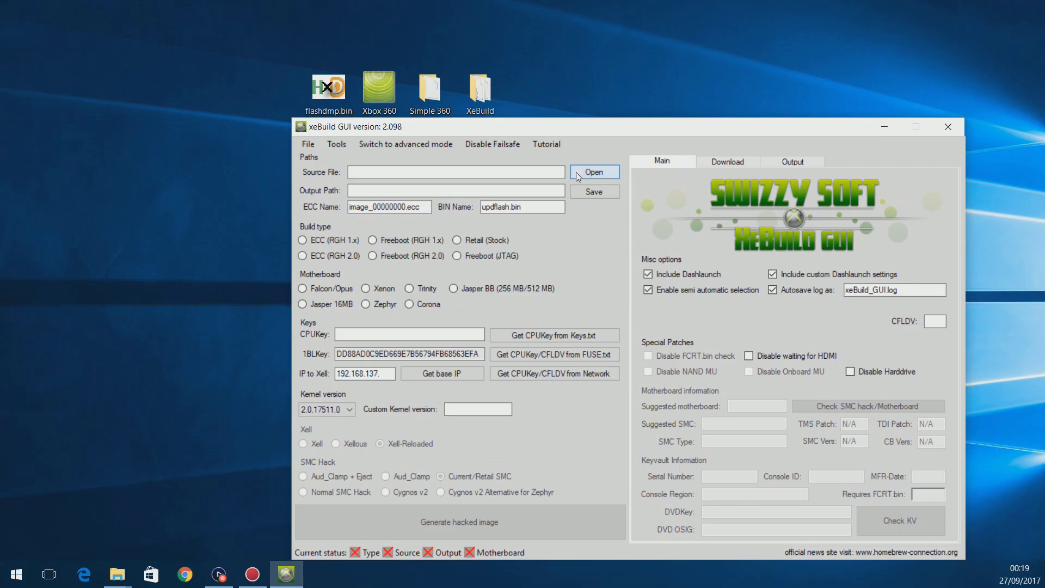
left_click(315, 98)
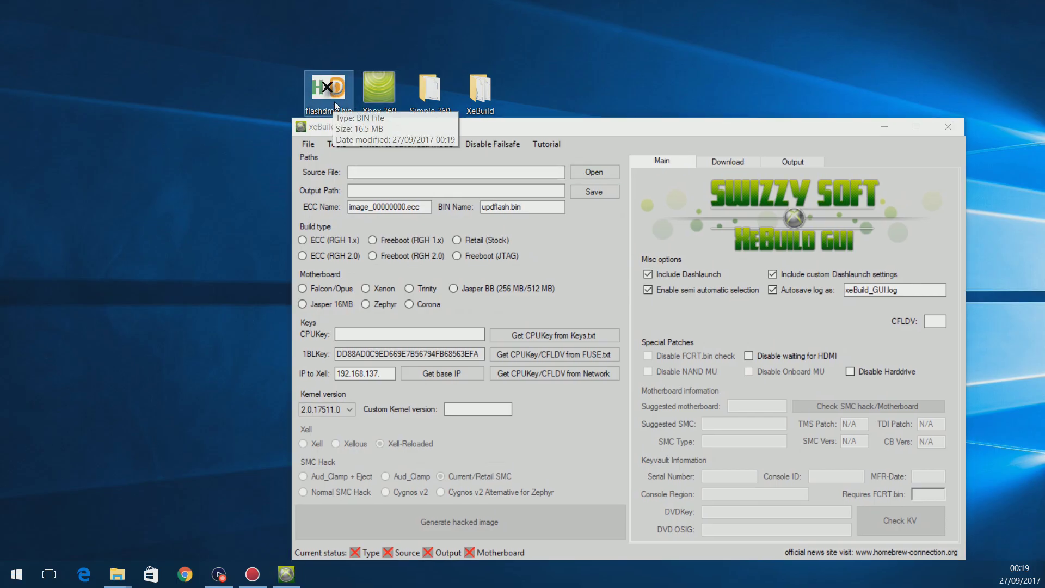
left_click(593, 176)
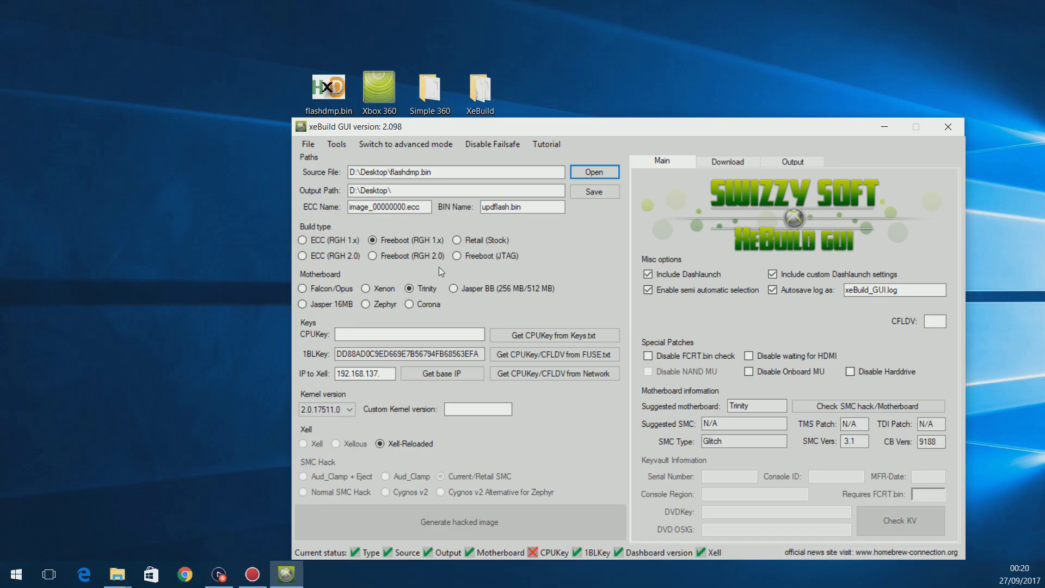
left_click_drag(425, 127, 403, 87)
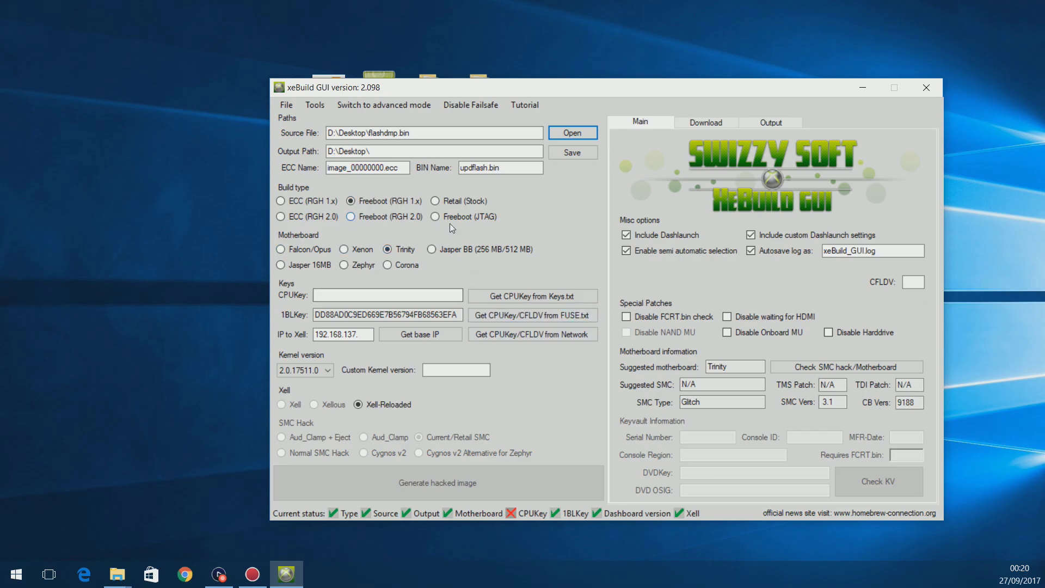
left_click(459, 296)
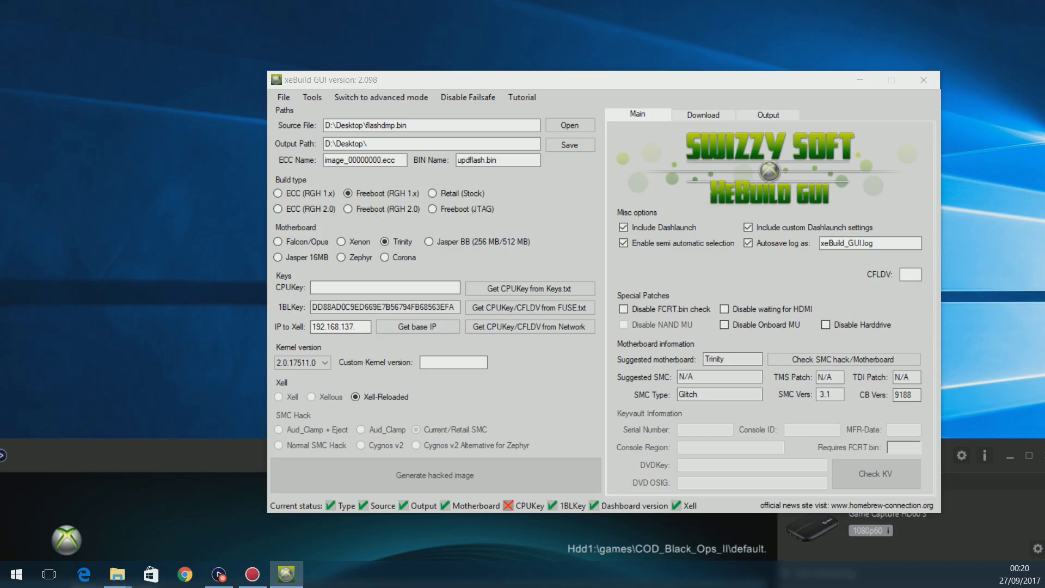
Step: In Homebrew > Dashlaunch V3.18 > Installer, select default.xex to launch it on the console
key("alt+Tab")
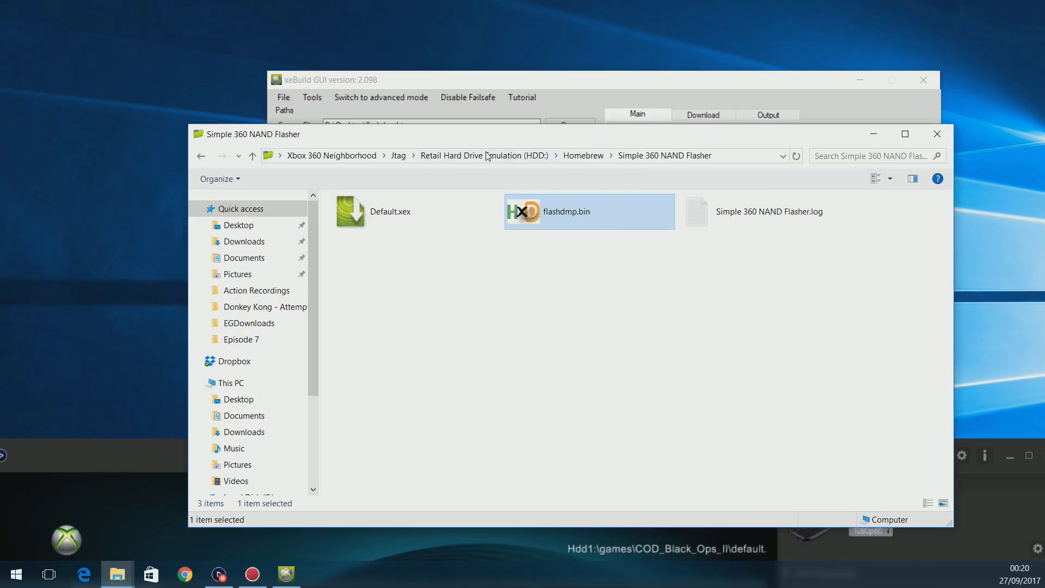
left_click(583, 156)
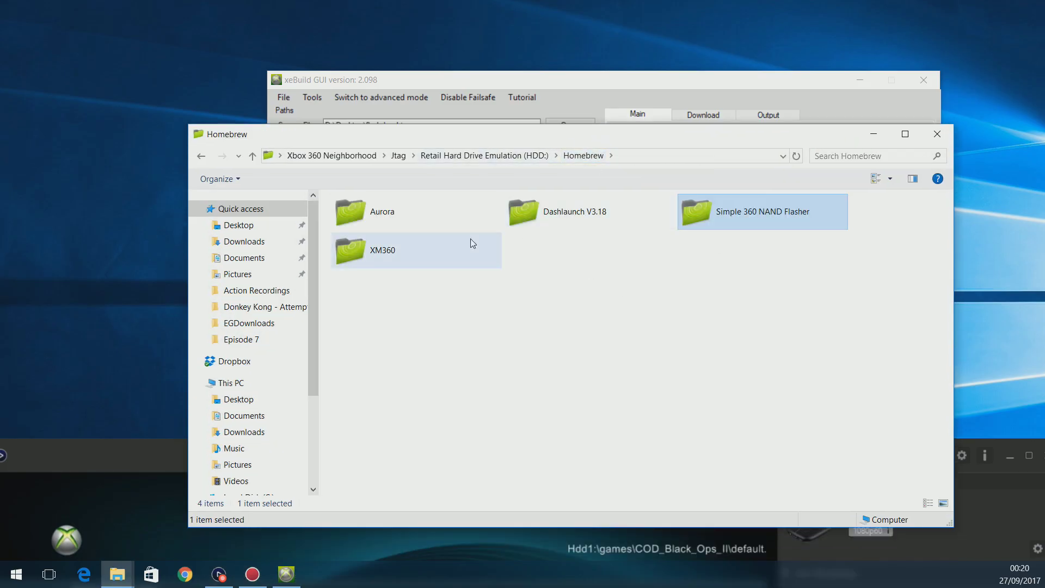
double_click(576, 220)
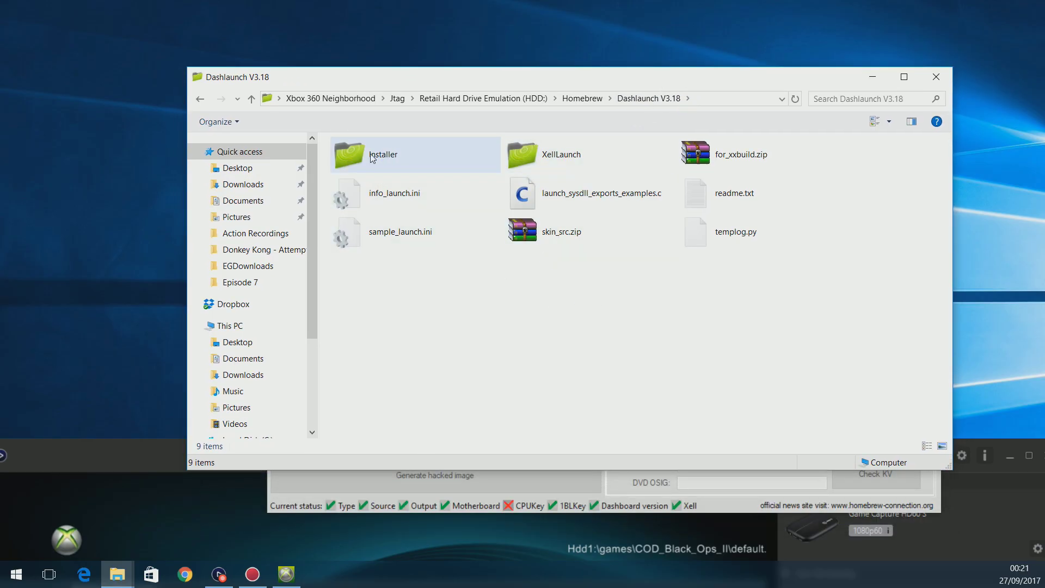
double_click(430, 157)
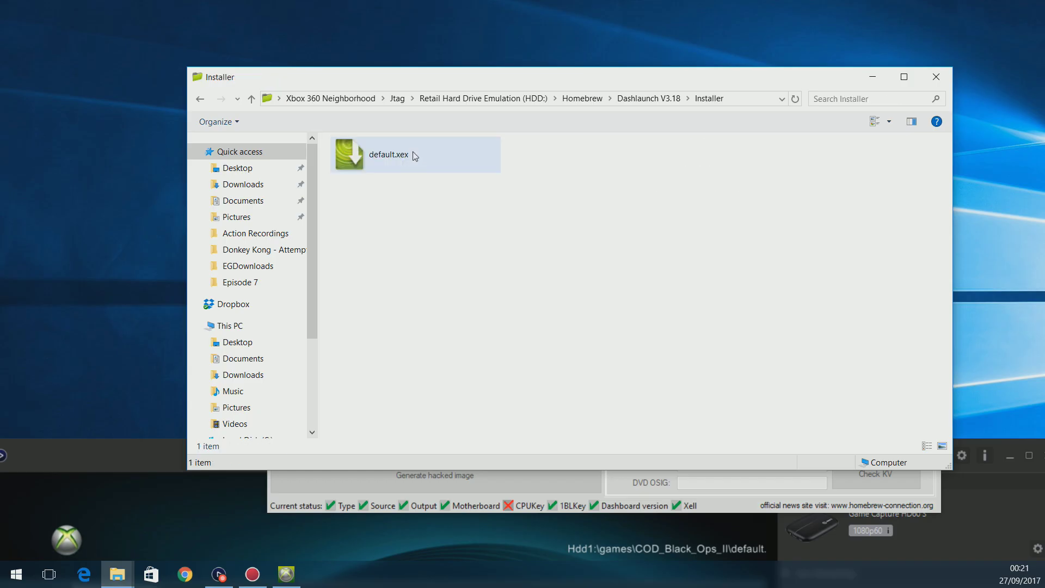
left_click(415, 161)
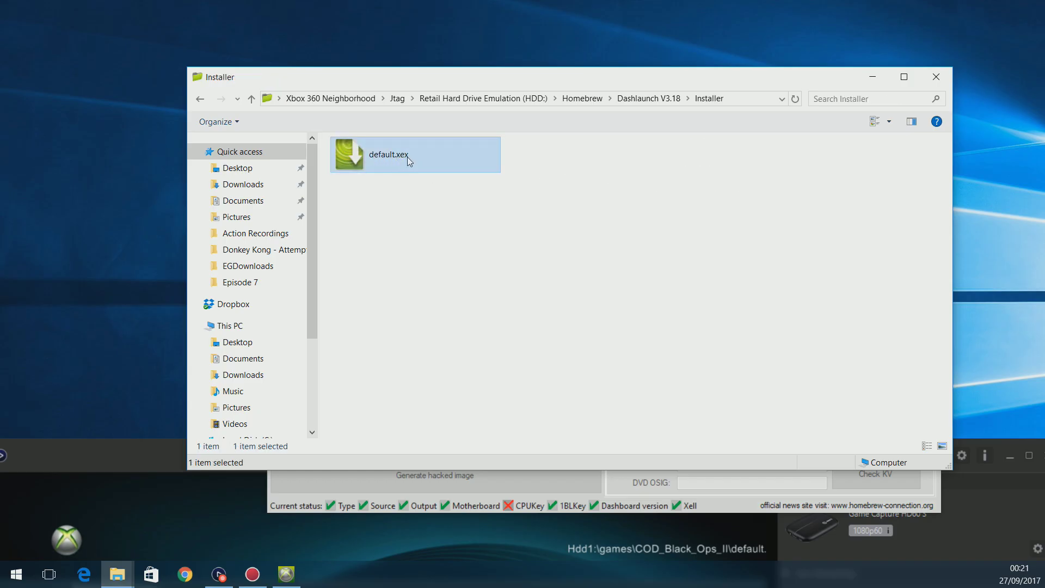
left_click_drag(184, 456, 198, 54)
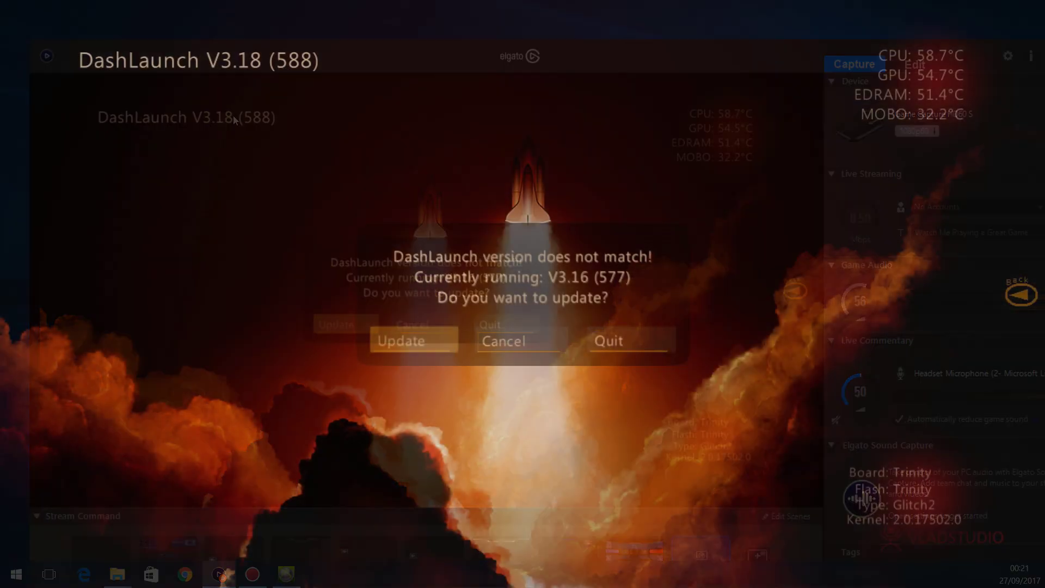
Step: Cancel the DashLaunch update prompt and open System Info under Miscellaneous to show the CPU key
key("Right")
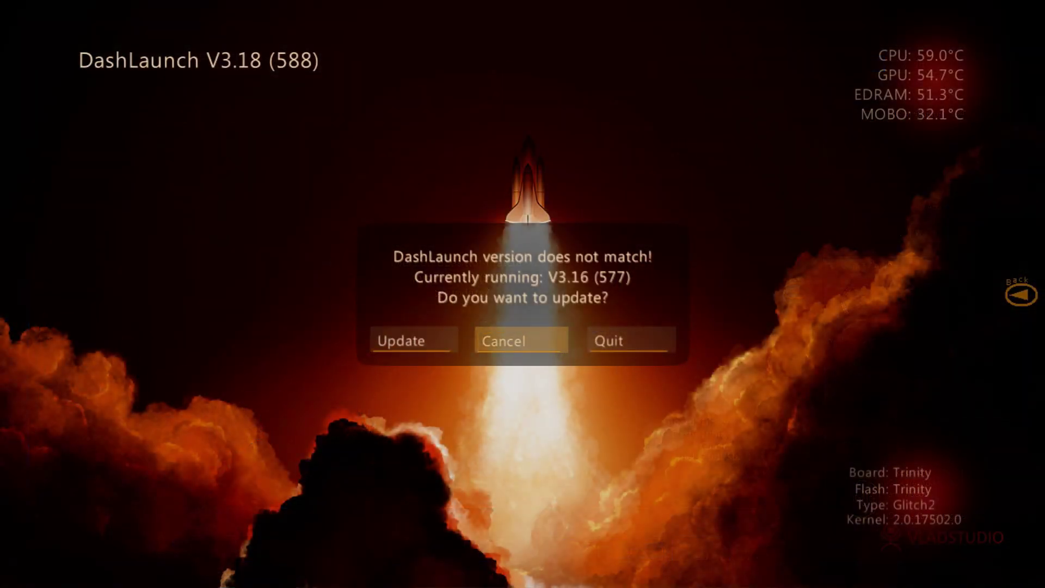
key("Return")
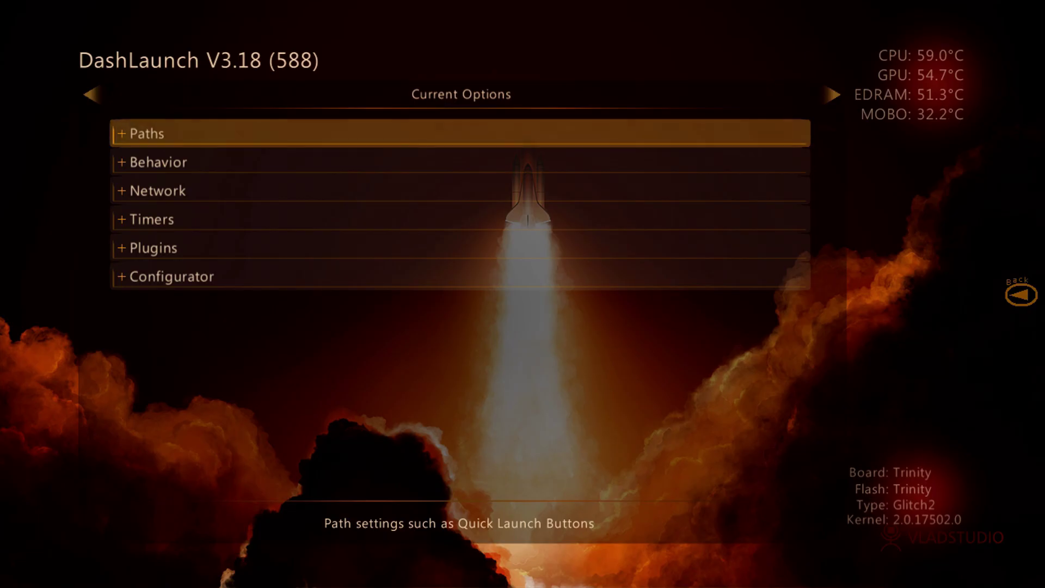
key("Right")
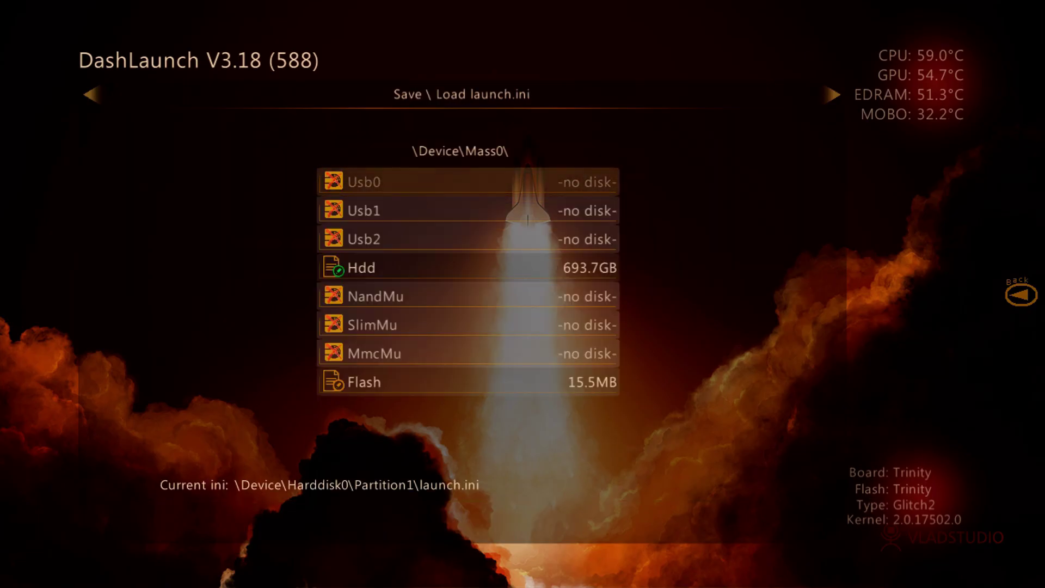
key("Right")
key("Down")
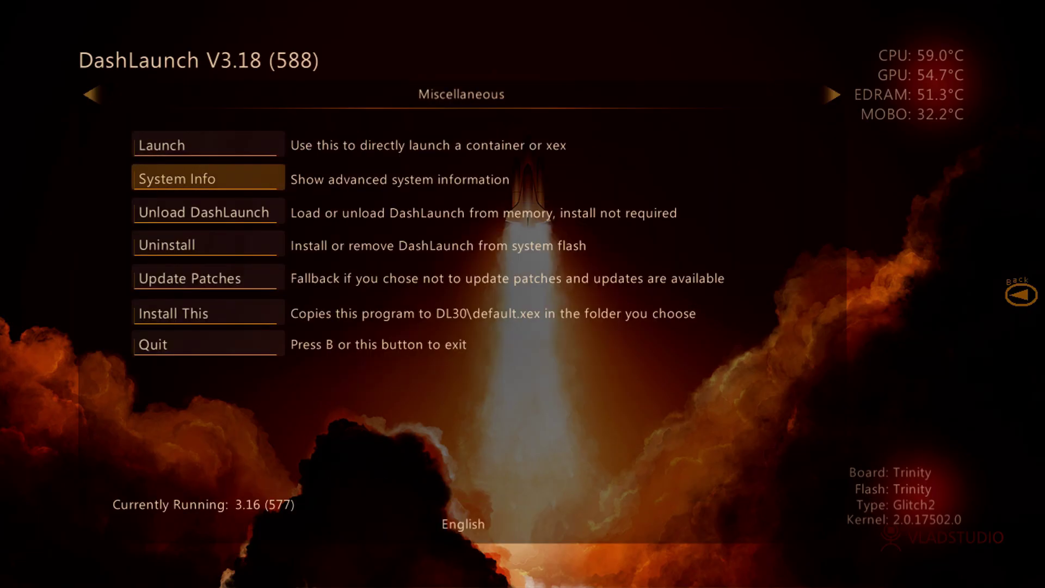
key("Return")
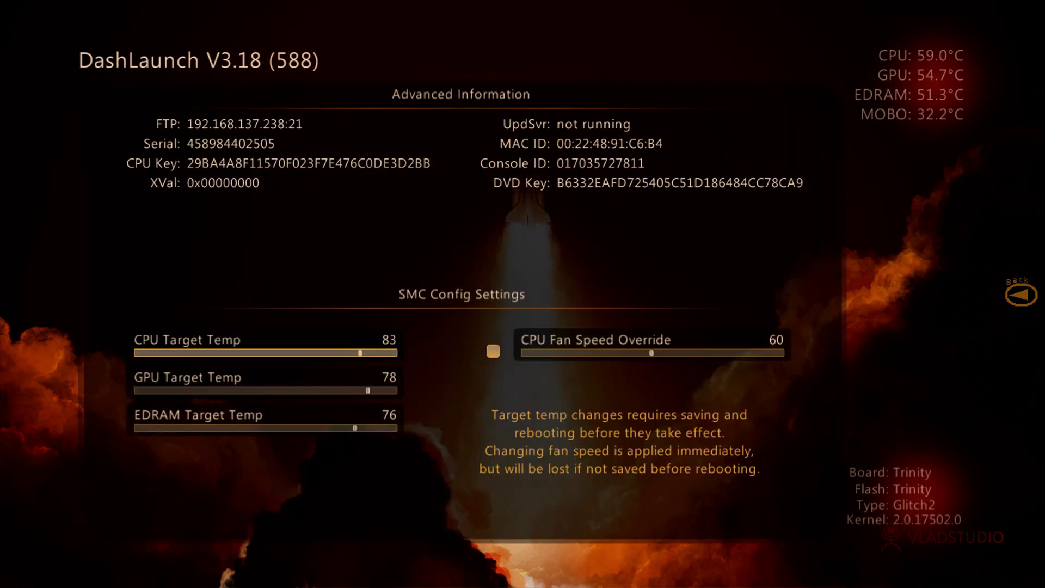